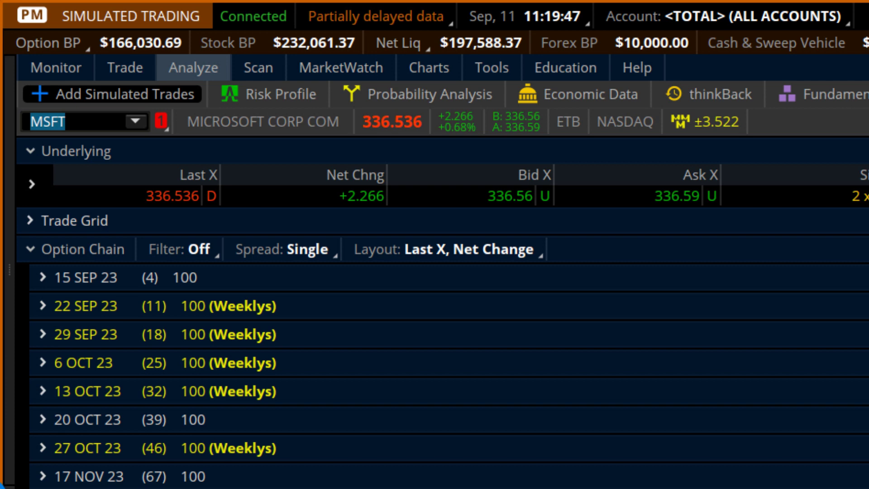
Step: Show MSFT's Probability Analysis chart of price ranges by expiration and select the symbol box
click(430, 95)
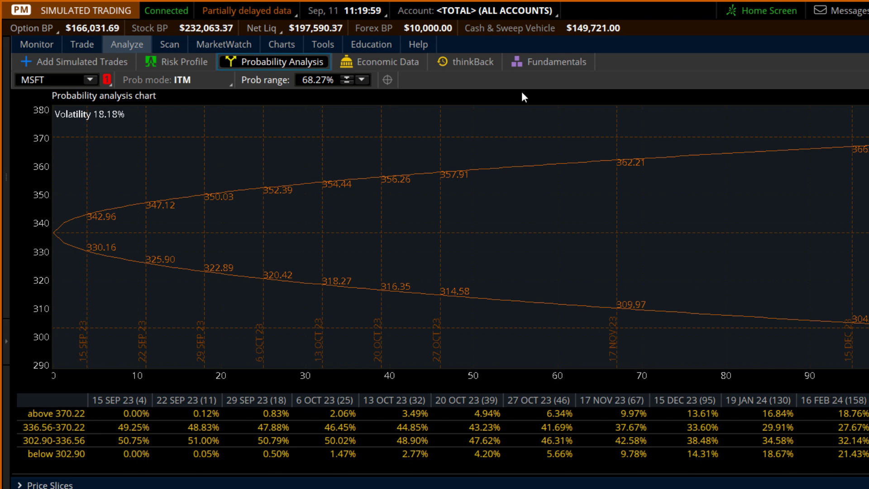
click(70, 79)
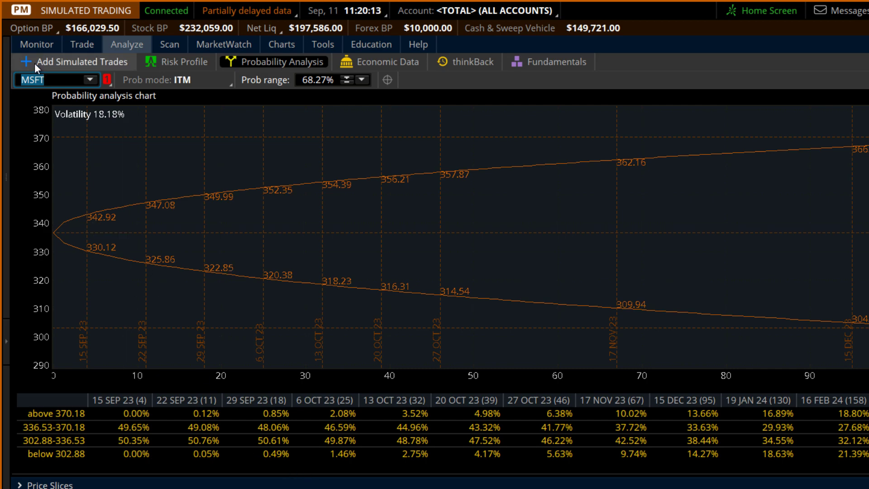
click(122, 44)
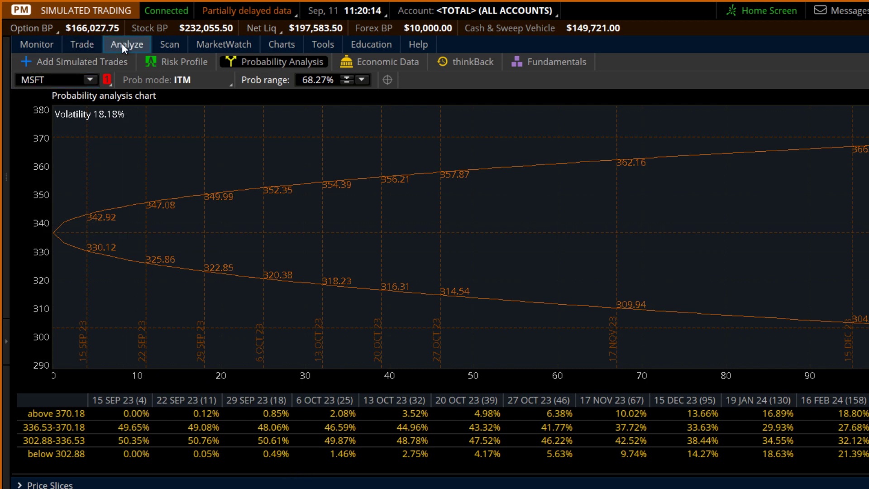
click(79, 60)
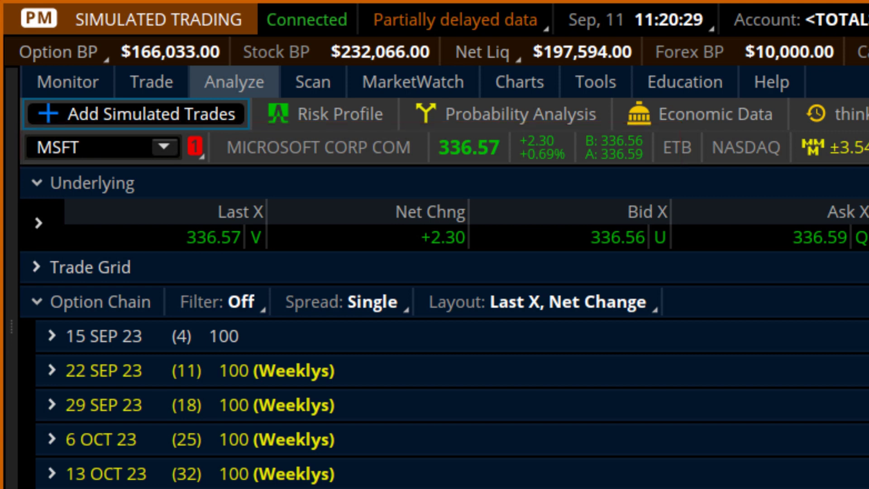
click(586, 114)
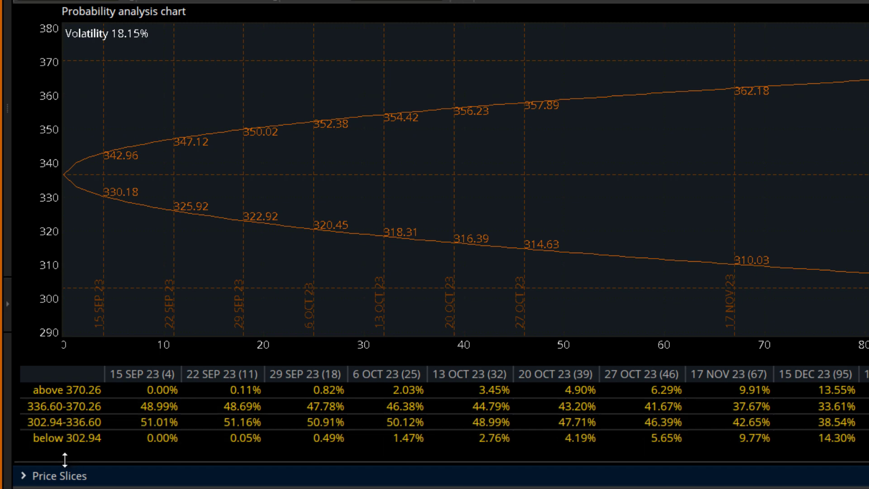
Step: Expand Price Slices, move the top offset to +9% and back to +10%, then change the symbol
click(23, 469)
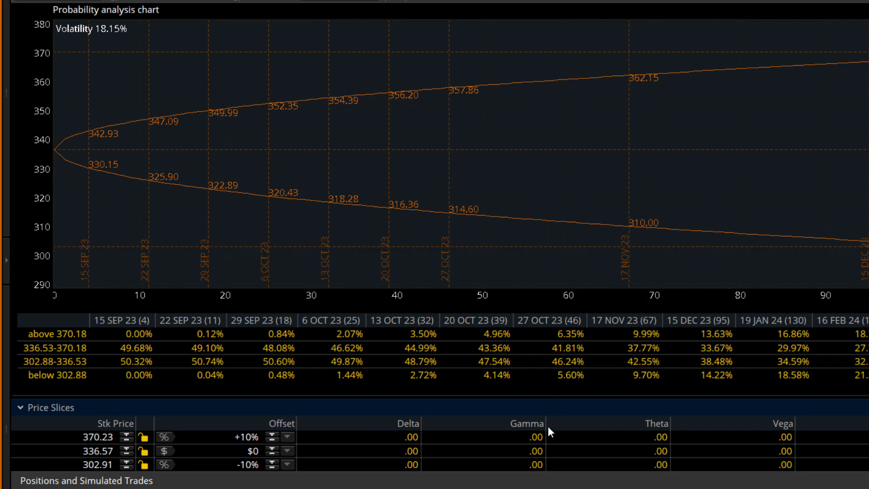
click(286, 438)
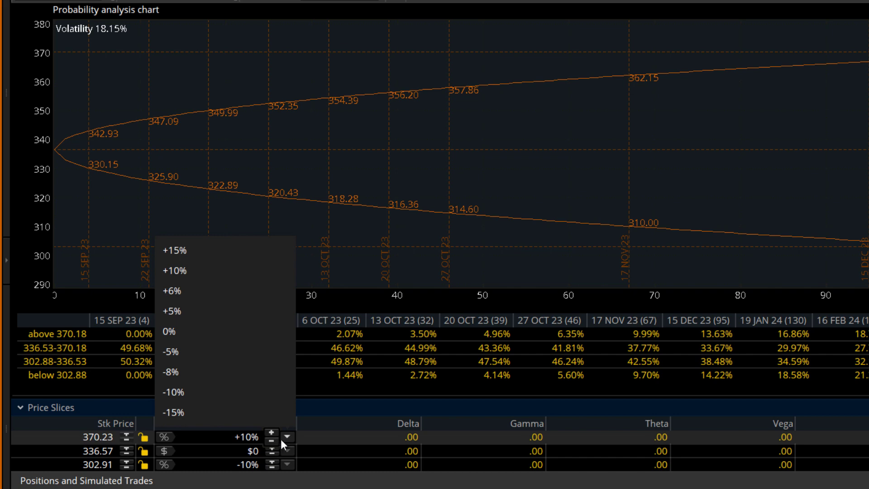
click(271, 441)
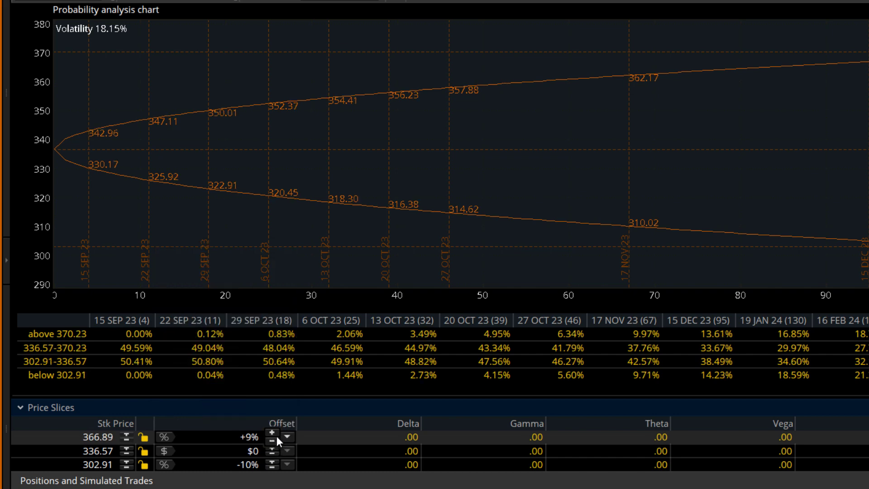
click(273, 433)
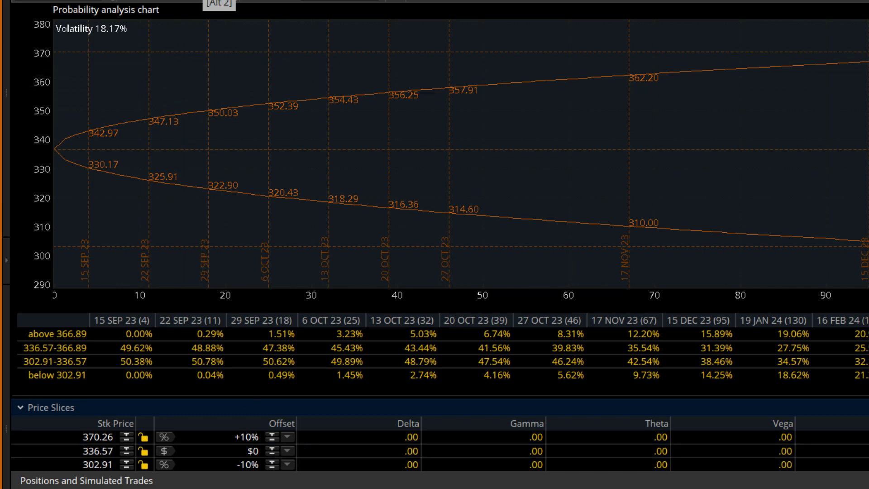
click(65, 1)
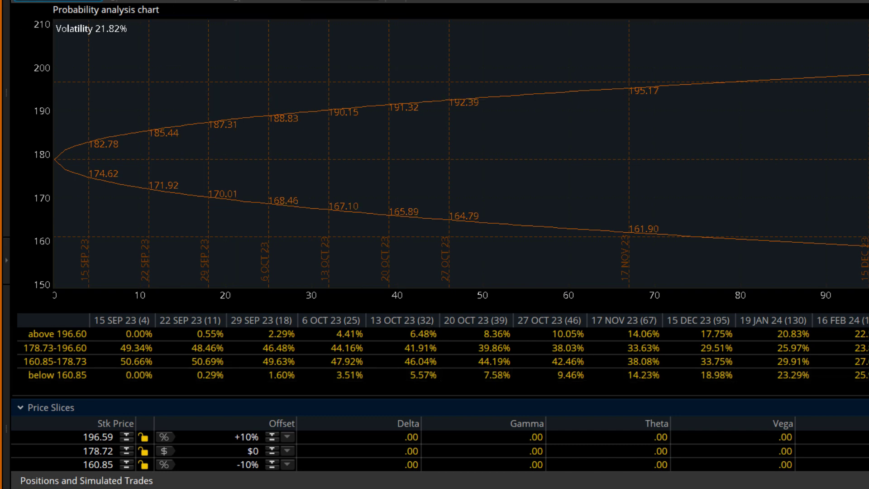
Step: Return to Add Simulated Trades to list the AAPL option chain expirations
click(148, 53)
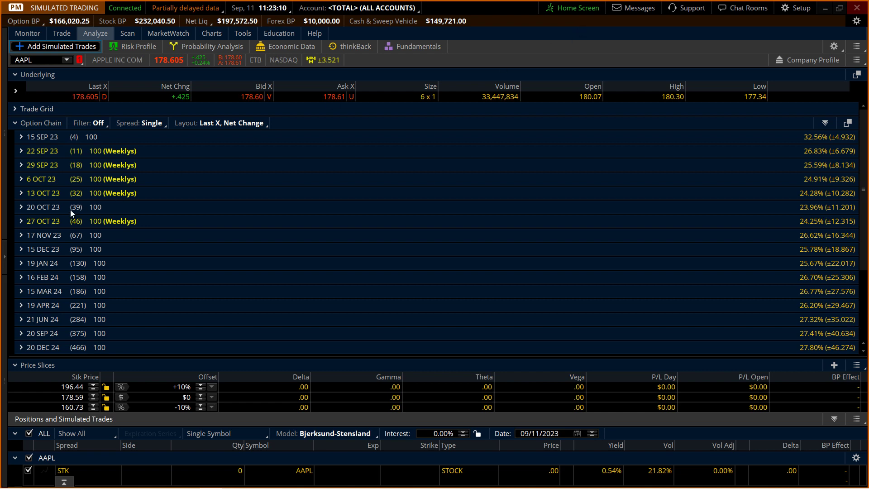
Step: Expand the 20 OCT 23 expiration and scroll through its call and put strikes
click(21, 208)
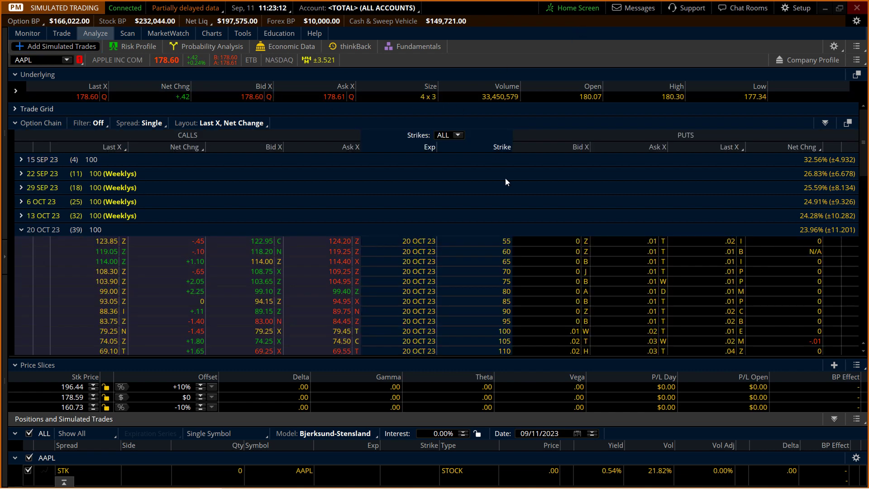
scroll(505, 181, down, 3)
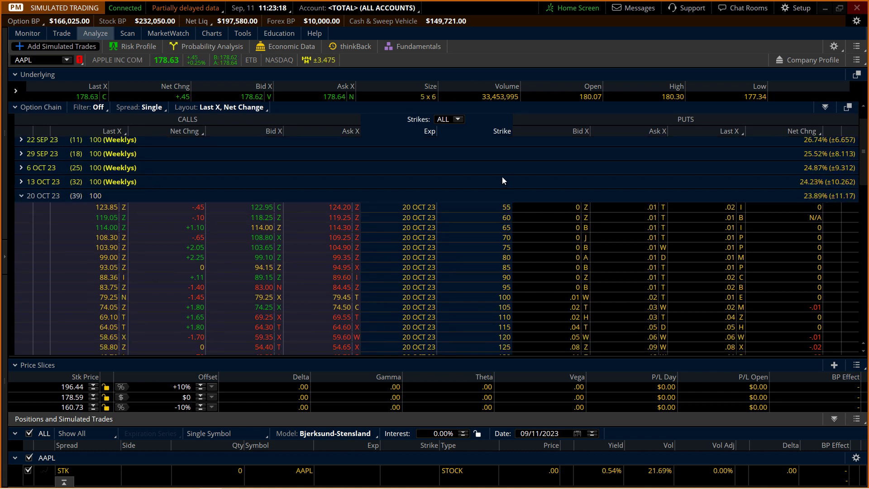
scroll(502, 178, down, 1)
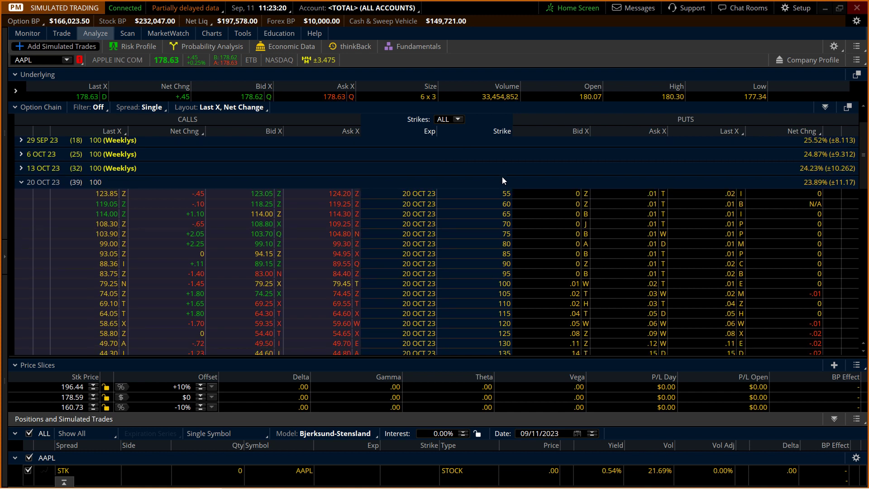
scroll(495, 178, up, 1)
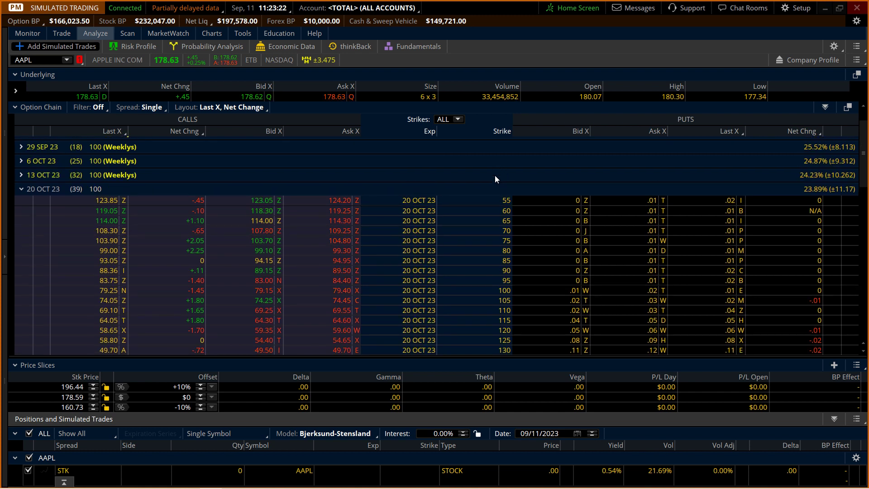
click(458, 119)
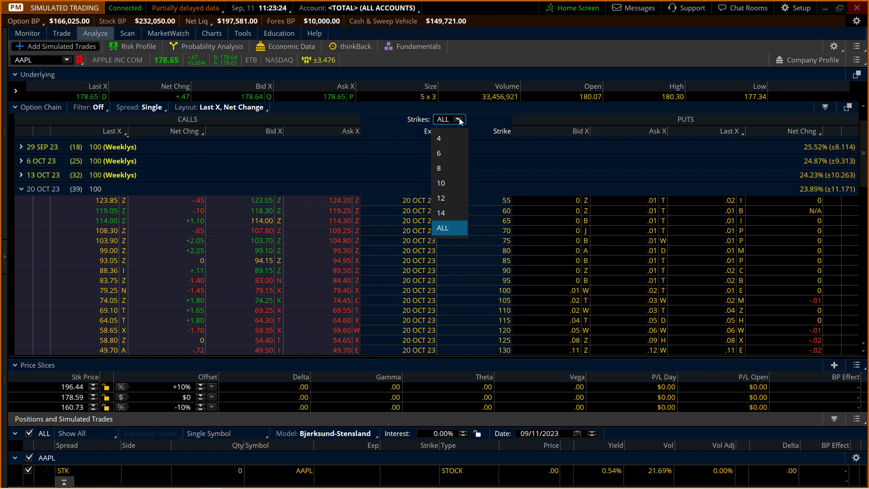
Step: Narrow the chain to 8 strikes (160–195) and add a simulated buy of the 175 call at 7.85
click(456, 169)
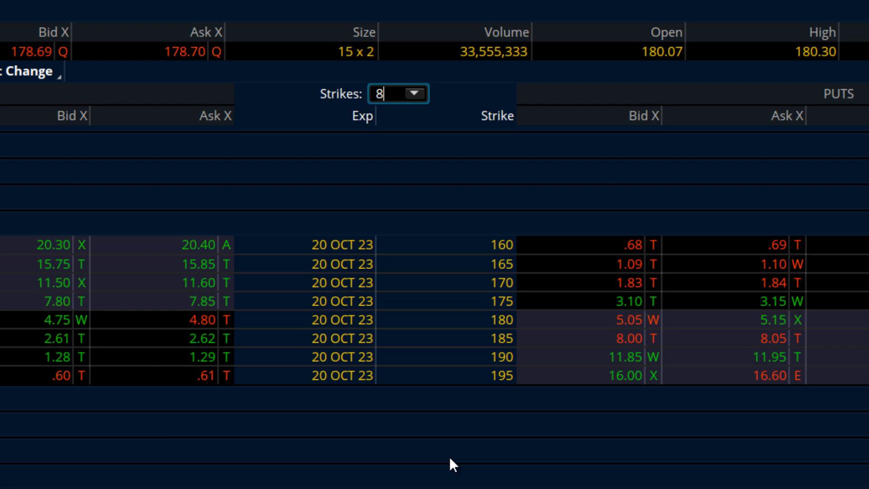
click(182, 304)
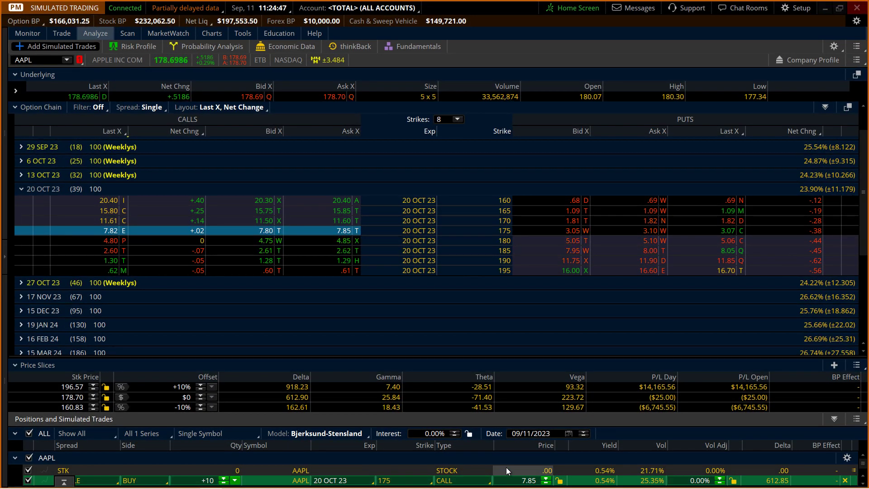
Step: Collapse Price Slices, sell the 185 call to form a vertical, and lower its quantity to 1
click(15, 365)
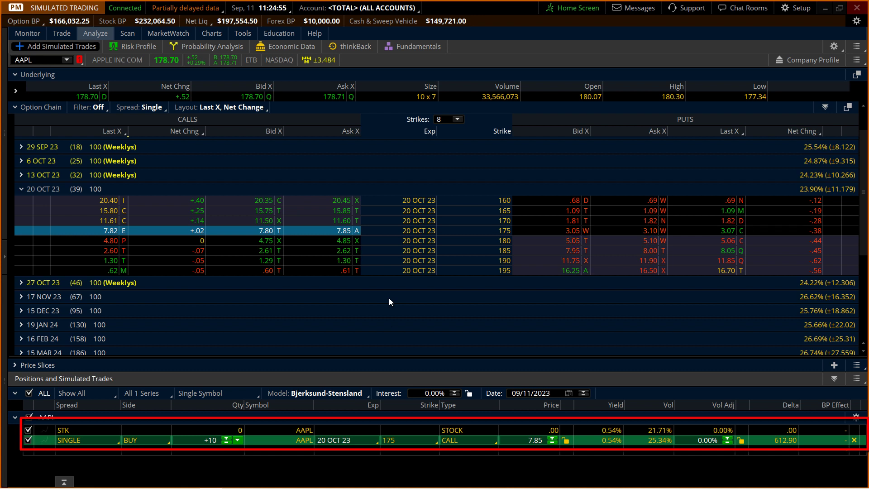
key(alt)
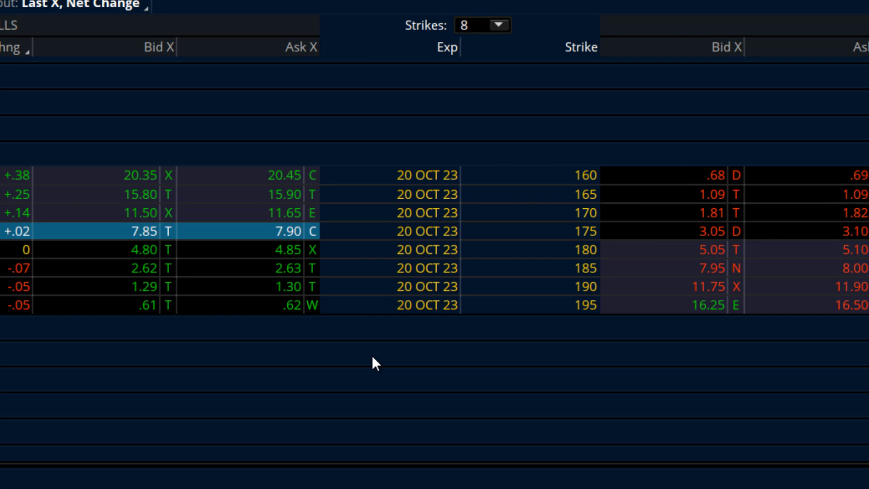
click(126, 272)
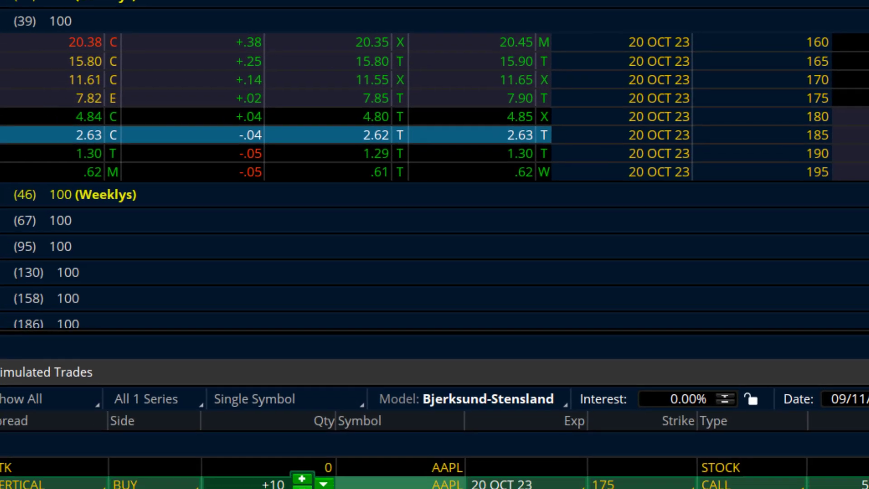
click(418, 423)
click(418, 423)
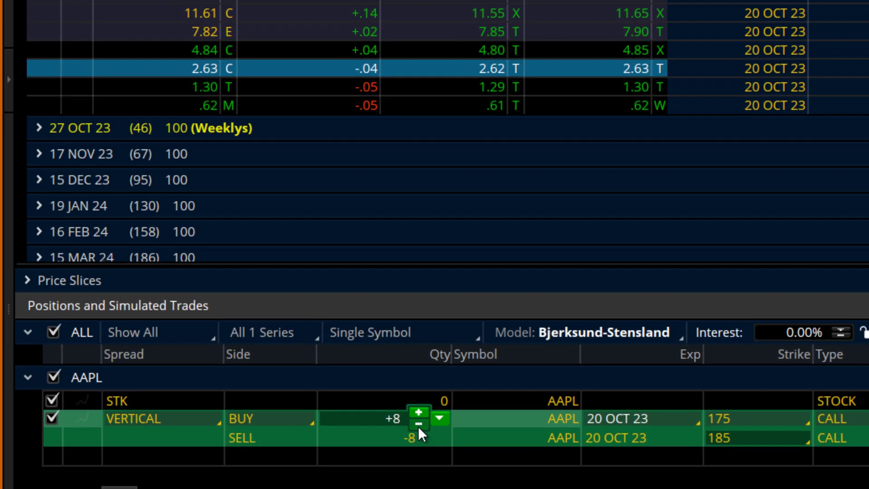
click(418, 424)
click(418, 424)
click(417, 424)
click(416, 424)
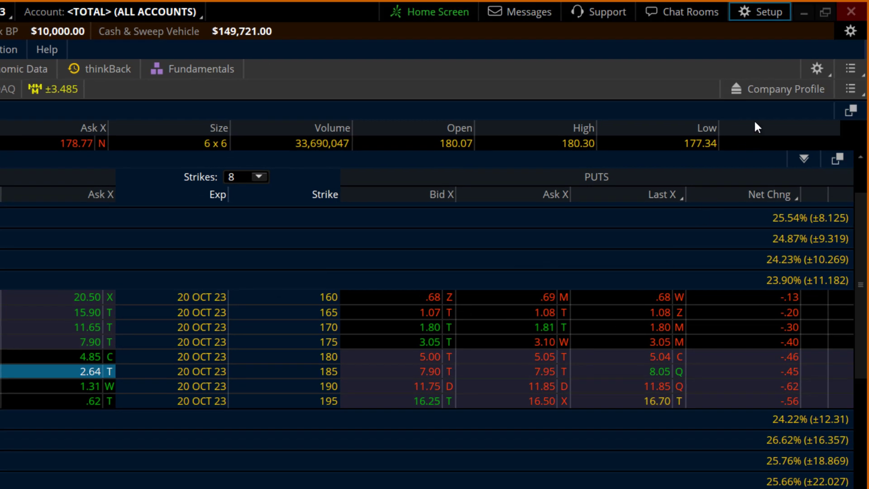
Step: Set the default options order quantity to 1 in Application Settings and close the dialog
click(763, 13)
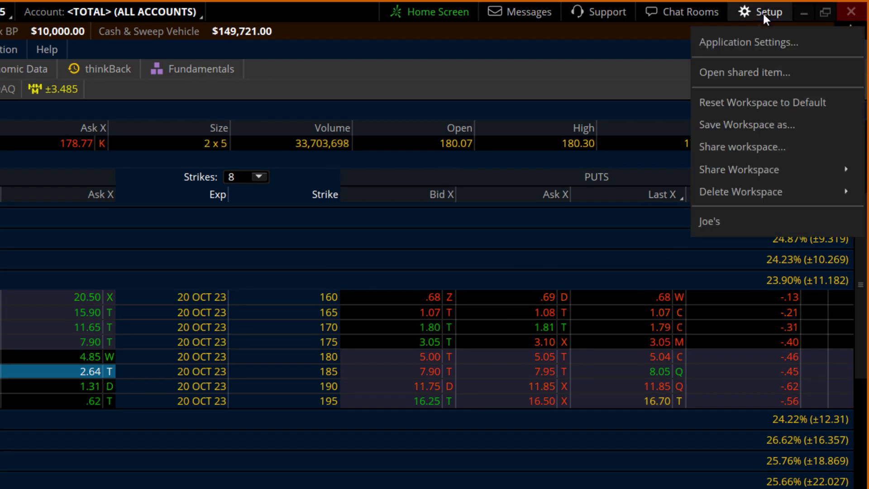
click(747, 43)
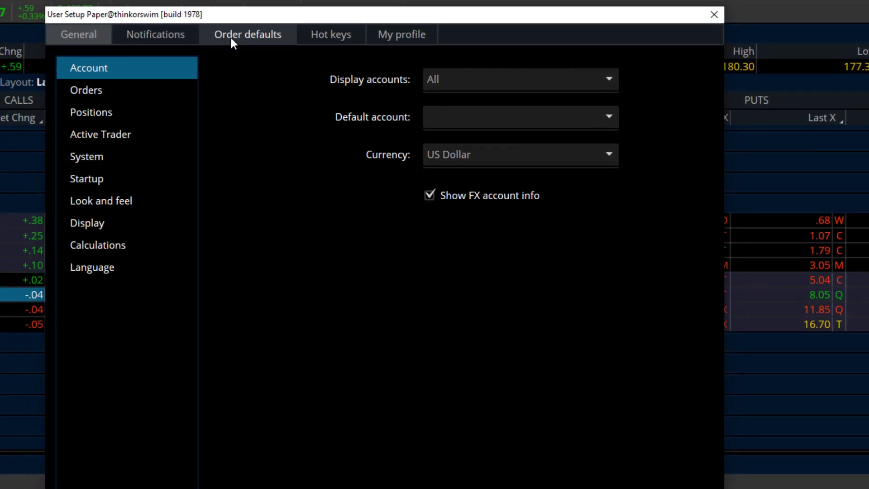
click(230, 37)
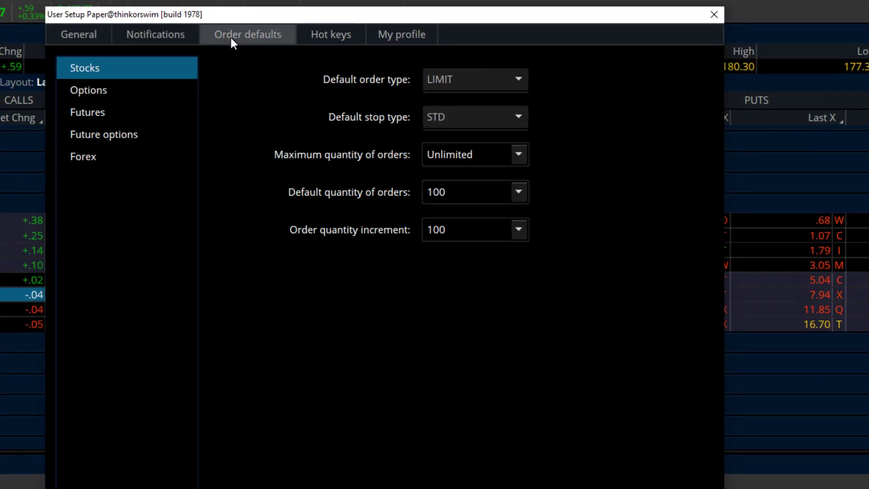
click(103, 95)
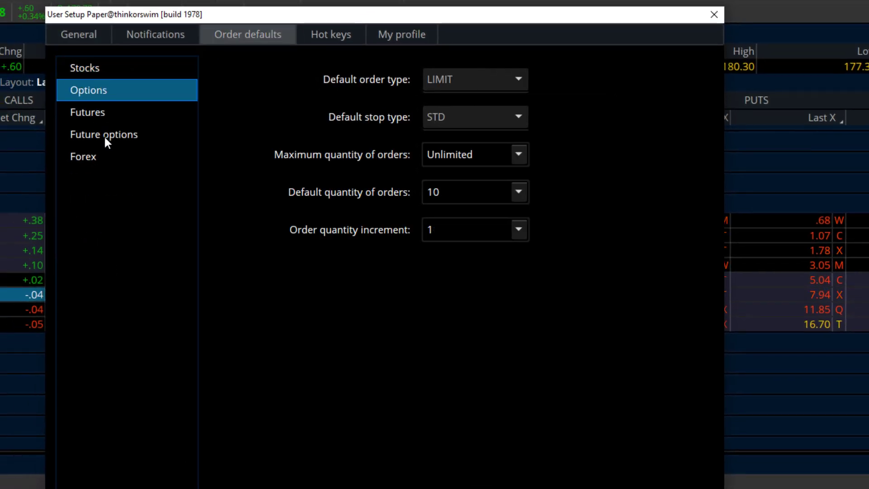
click(518, 195)
click(434, 225)
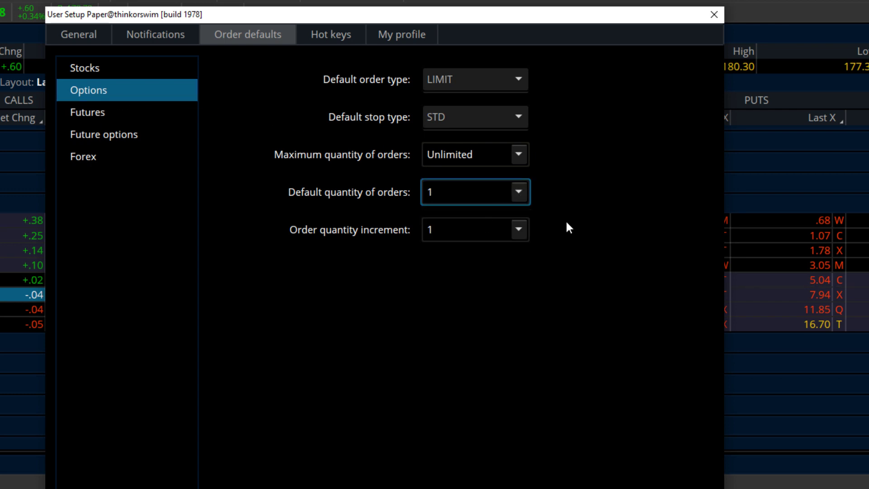
key(Return)
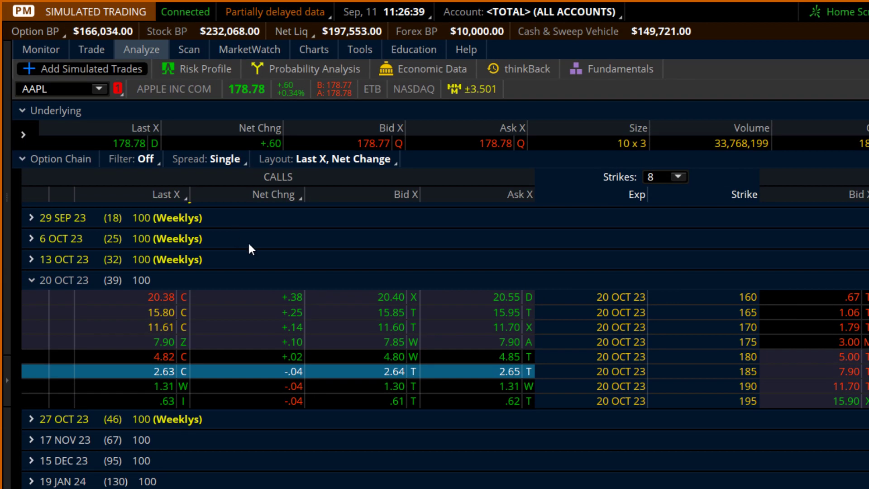
Step: Show the vertical's Risk Profile and rescale and pan the chart to about 166–194
click(190, 68)
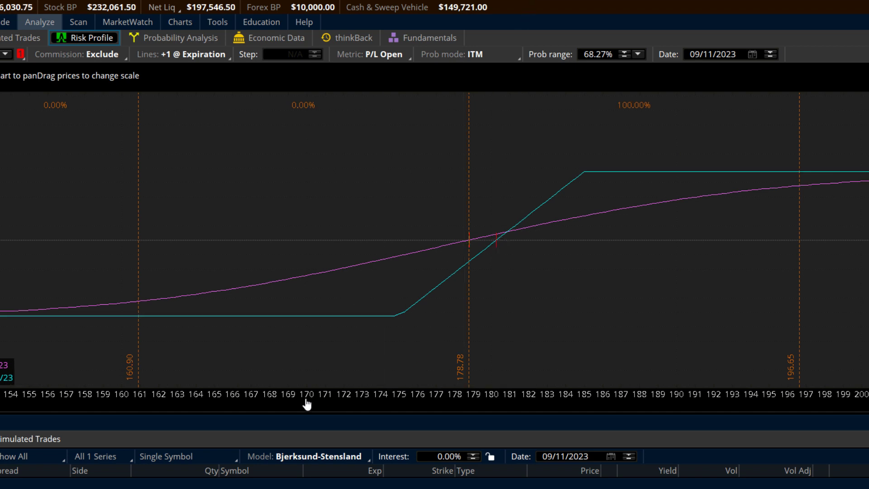
drag(296, 400, 593, 395)
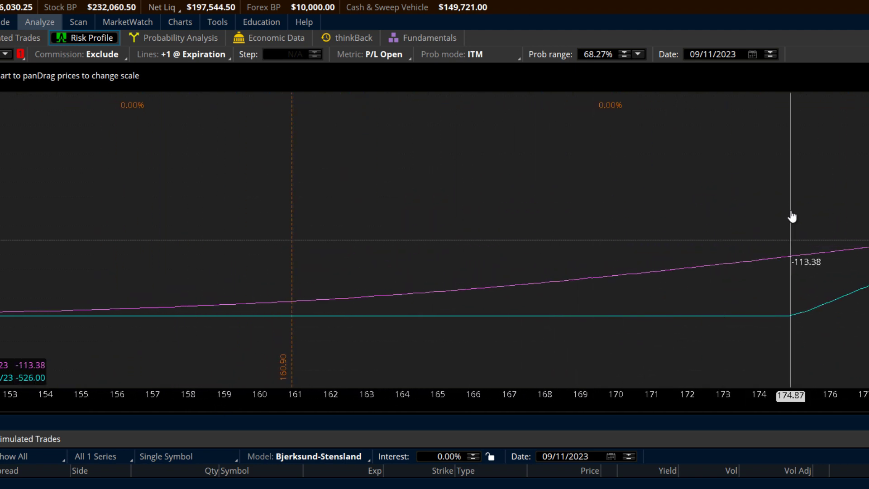
drag(791, 217, 316, 196)
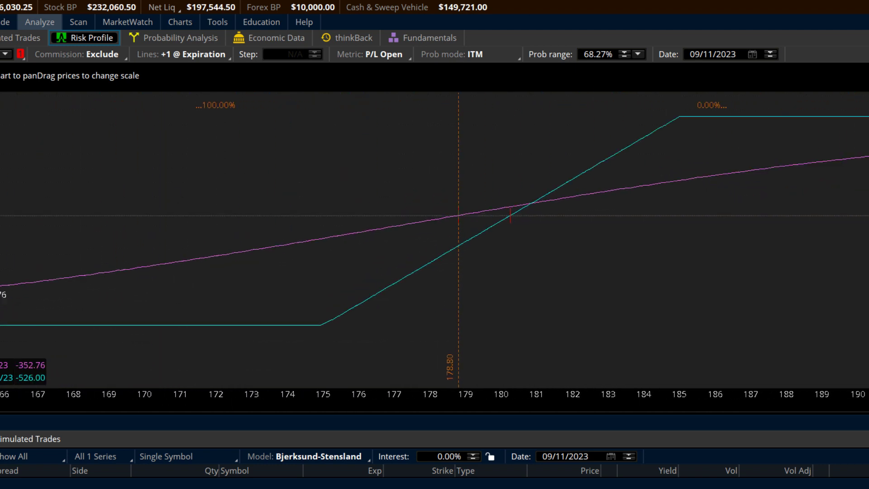
drag(516, 208, 174, 210)
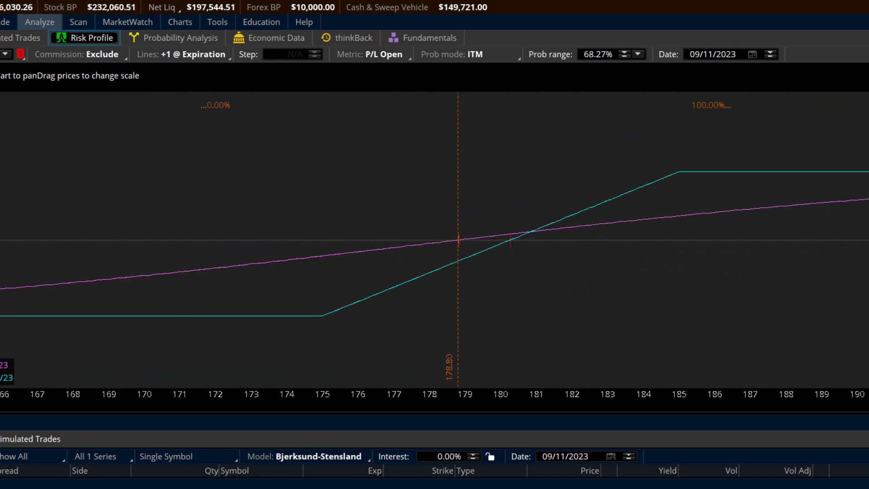
drag(272, 398, 166, 400)
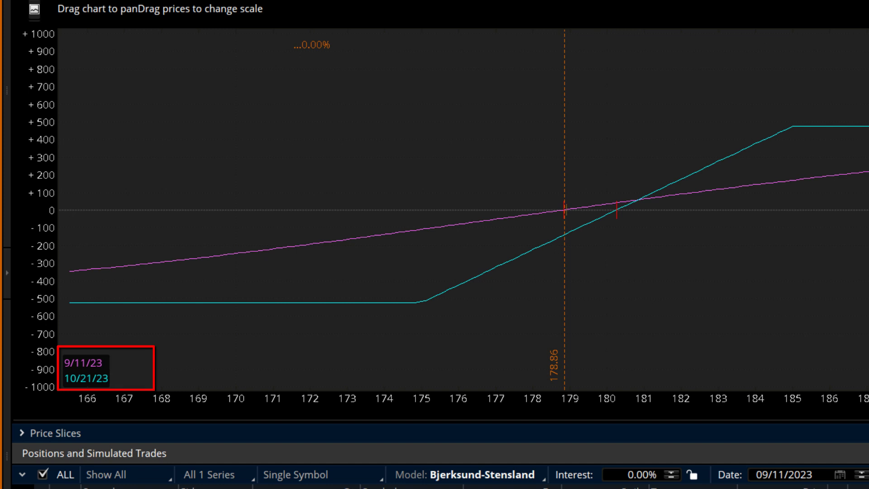
Step: Change both vertical legs' expiration to 15 SEP 23, giving a 4.48 debit
drag(846, 398, 867, 400)
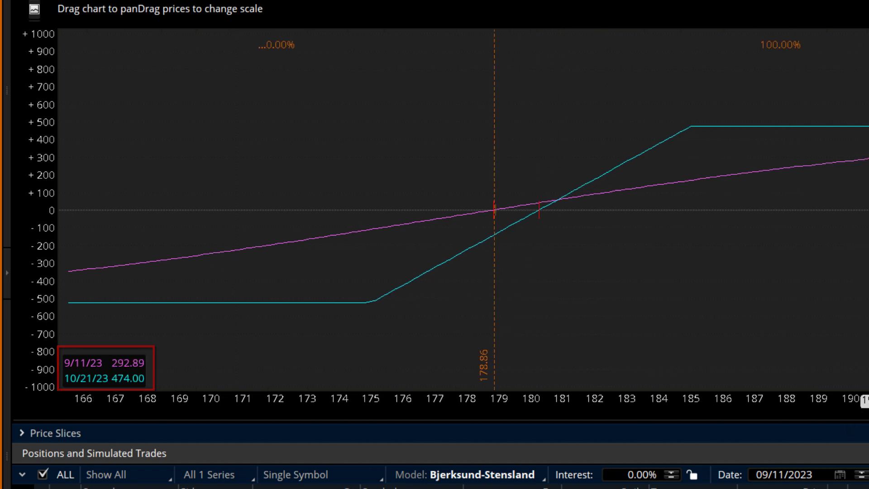
click(512, 488)
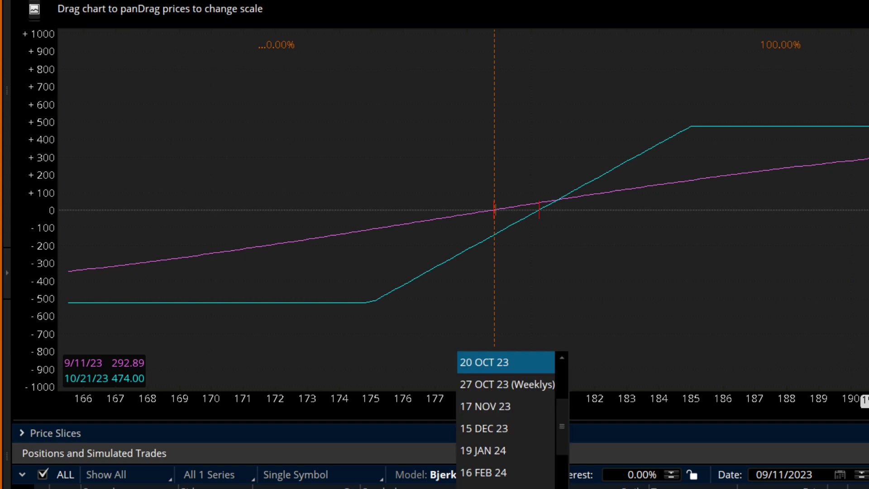
click(495, 360)
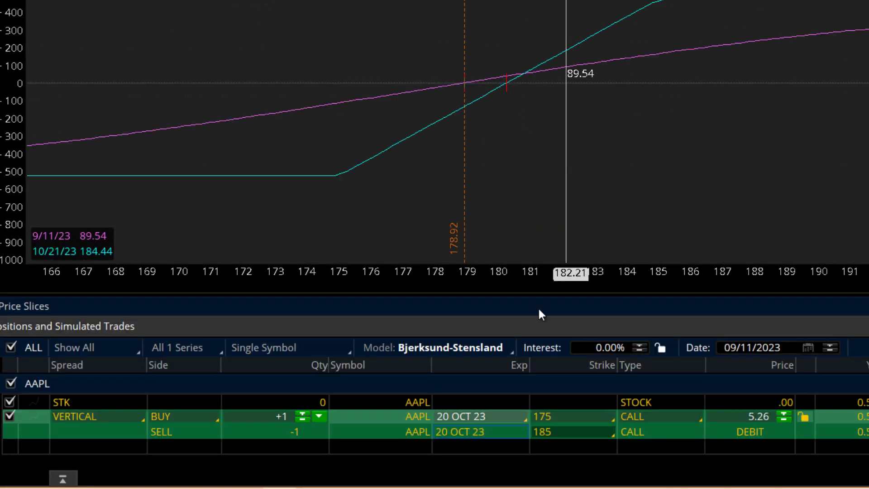
click(507, 421)
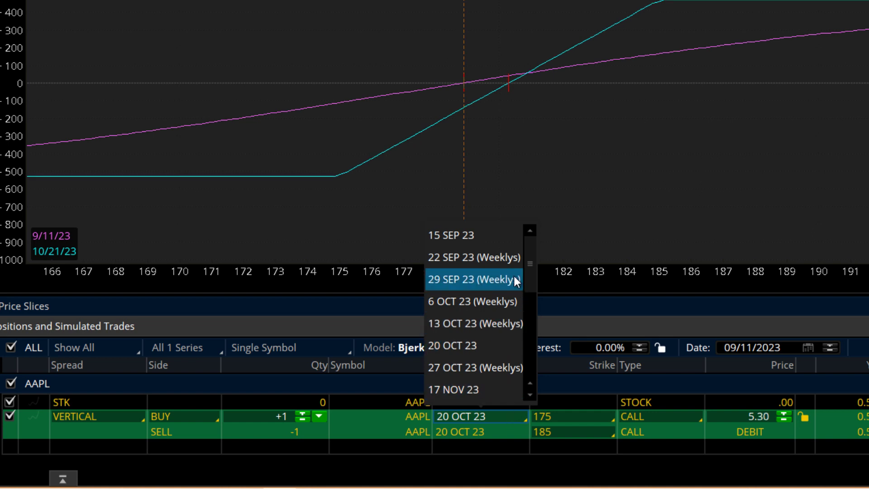
click(482, 240)
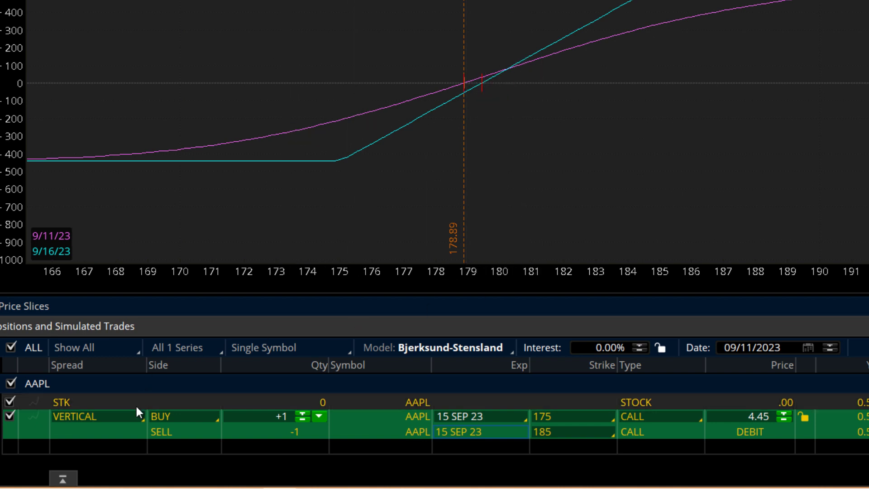
click(134, 422)
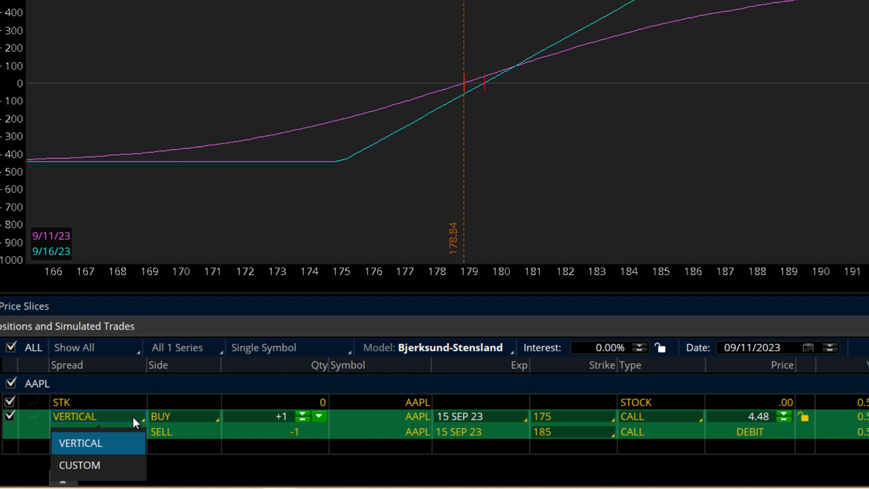
Step: Make the spread CUSTOM with the bought 175 call at 20 OCT 23, and rescale to 169–190
click(121, 464)
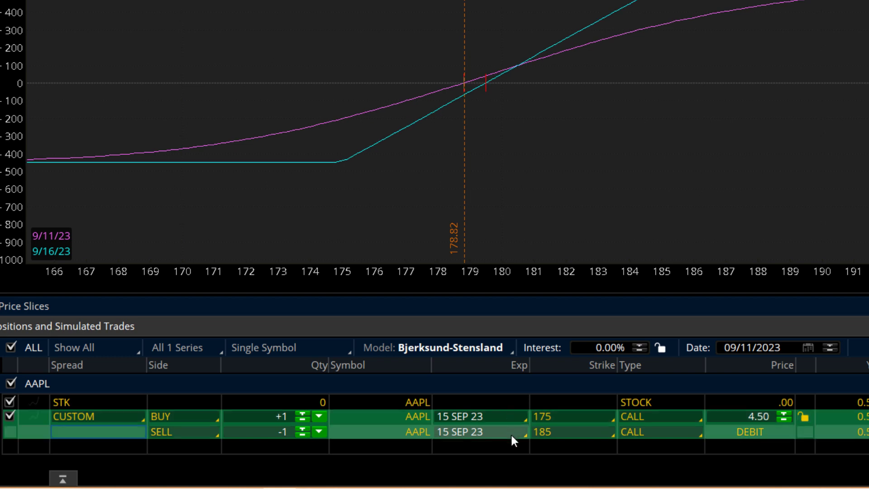
click(504, 416)
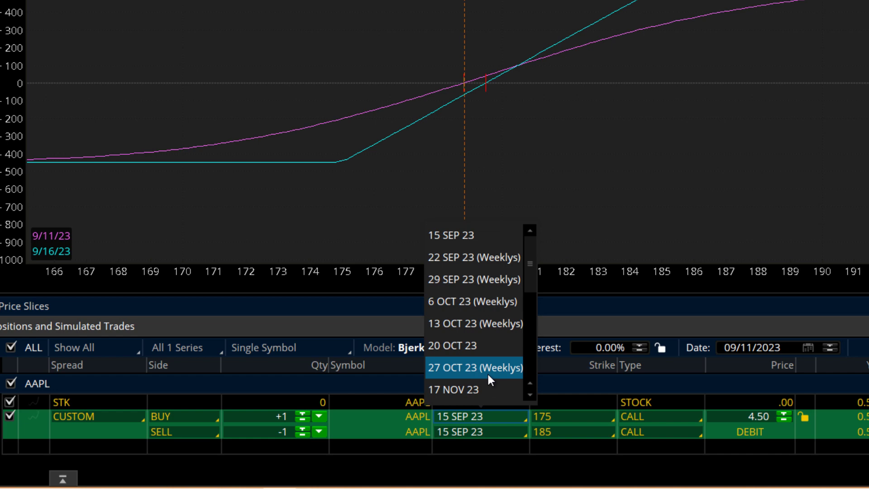
click(488, 348)
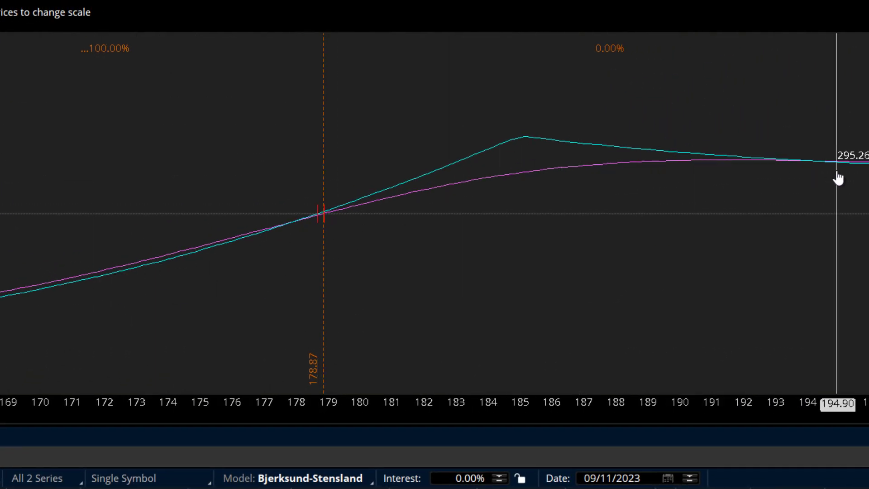
drag(225, 411, 241, 419)
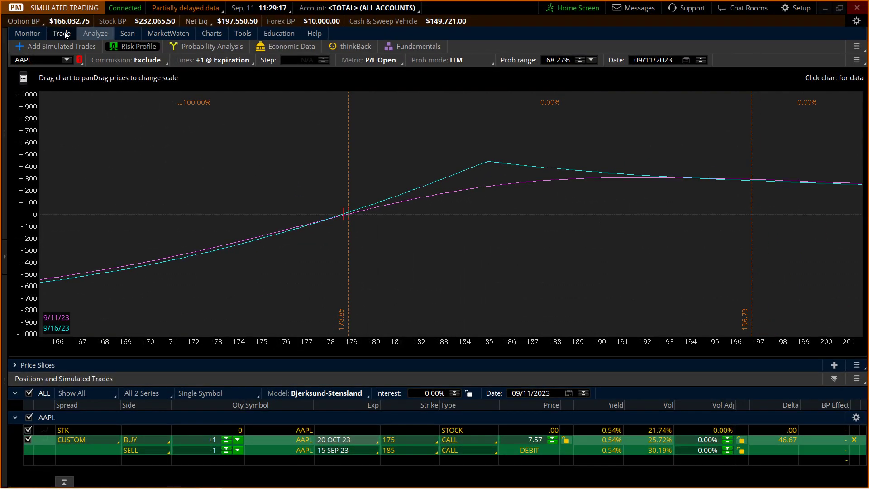
mouse_move(65, 36)
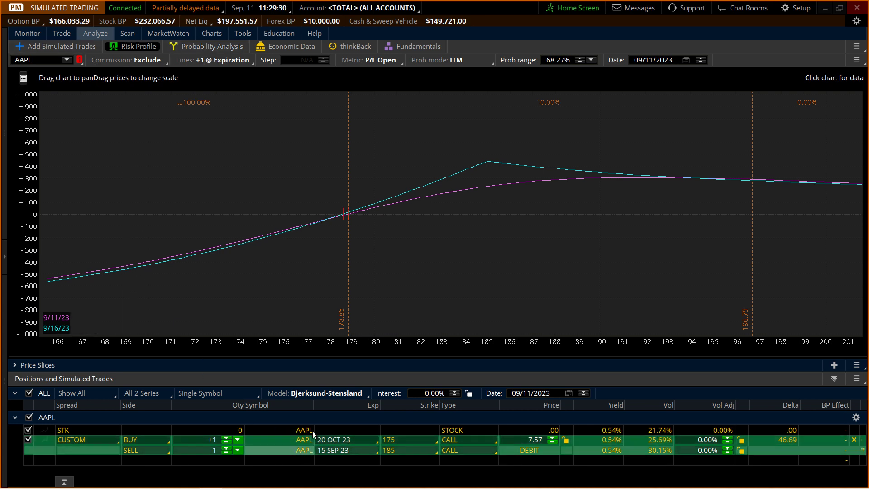
right_click(634, 441)
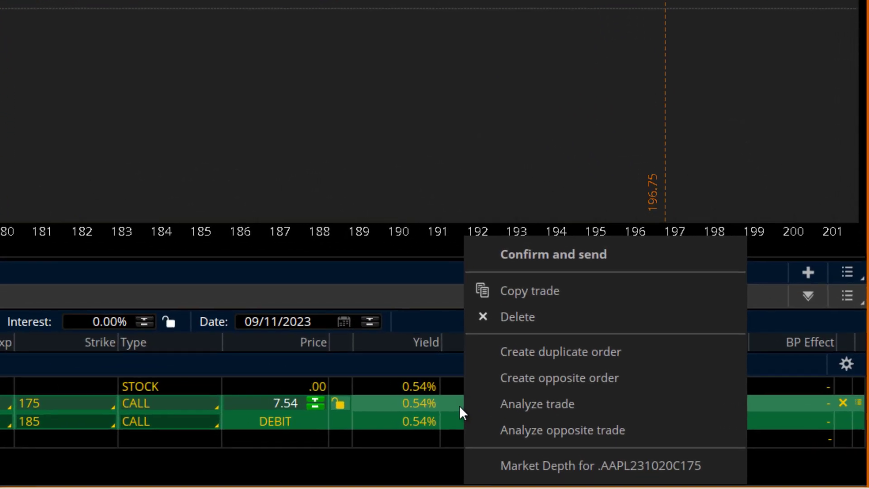
click(520, 357)
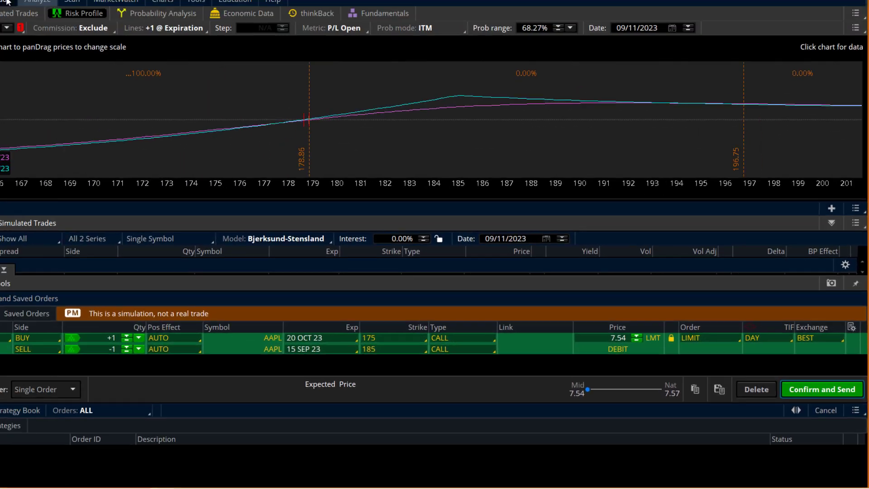
mouse_move(67, 35)
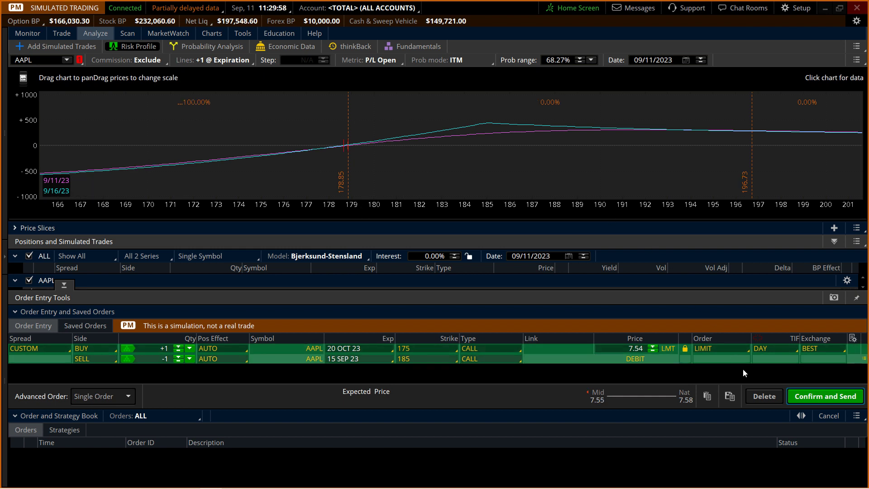
click(760, 397)
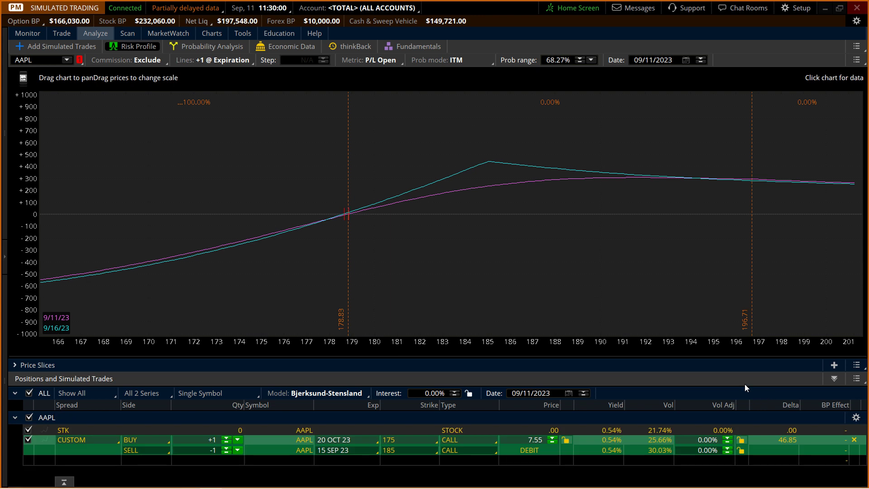